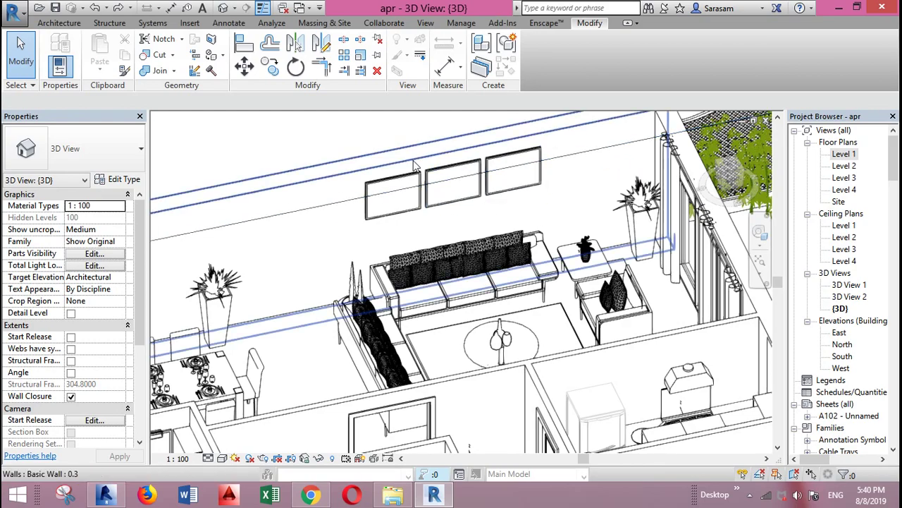
# Step: Examine the three framed panels hanging on the living-room wall above the sofa
pyautogui.scroll(2, 416, 166)
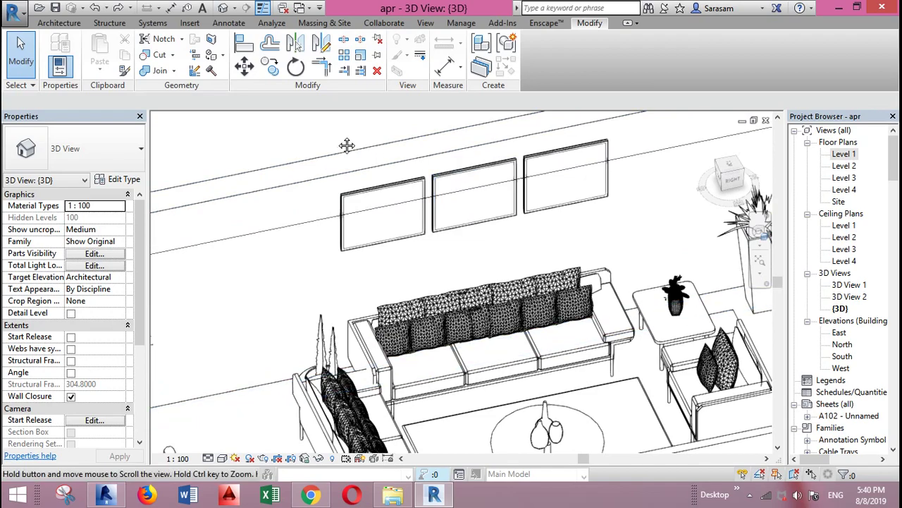
pyautogui.moveTo(337, 141); pyautogui.dragTo(370, 152, button='middle')
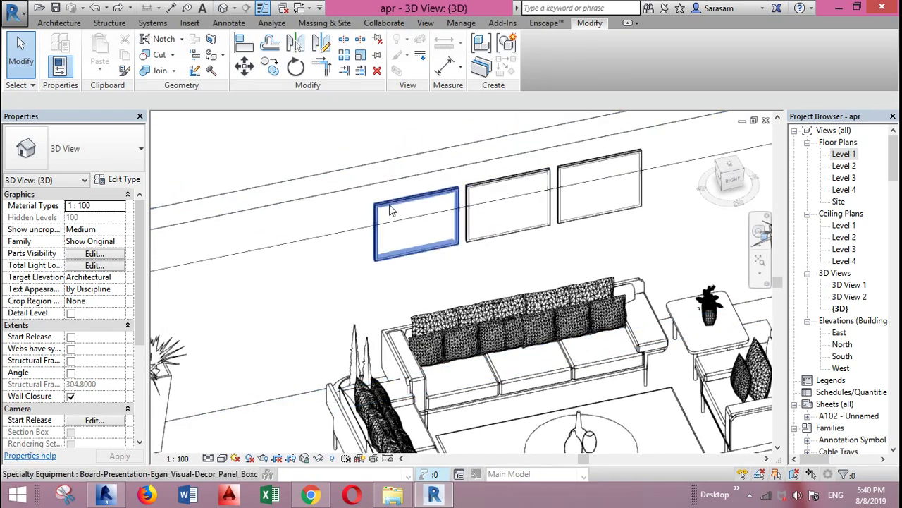
pyautogui.moveTo(395, 284); pyautogui.dragTo(471, 272, button='middle')
pyautogui.scroll(-2, 434, 239)
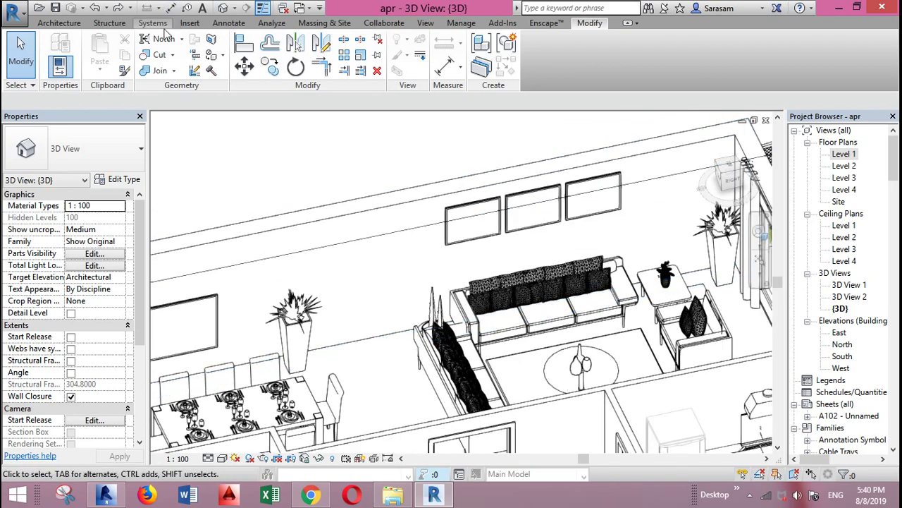
pyautogui.click(62, 27)
pyautogui.click(158, 73)
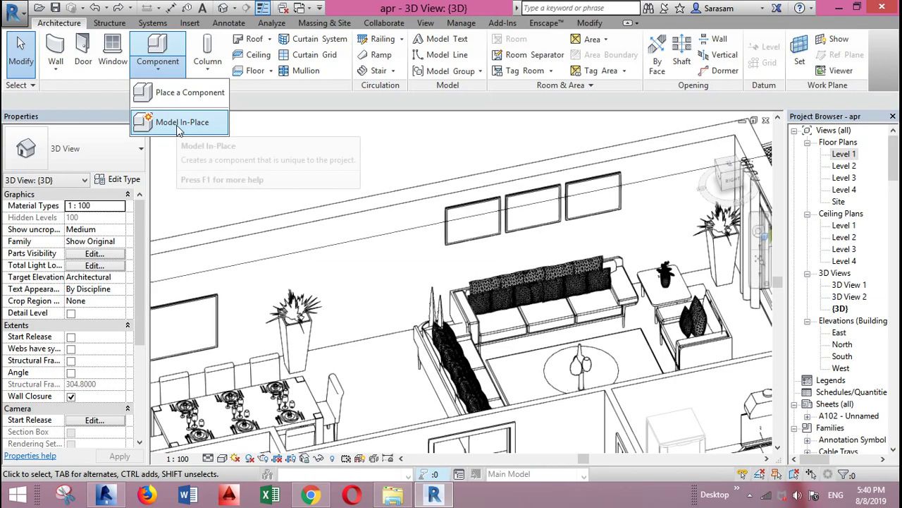
pyautogui.click(399, 148)
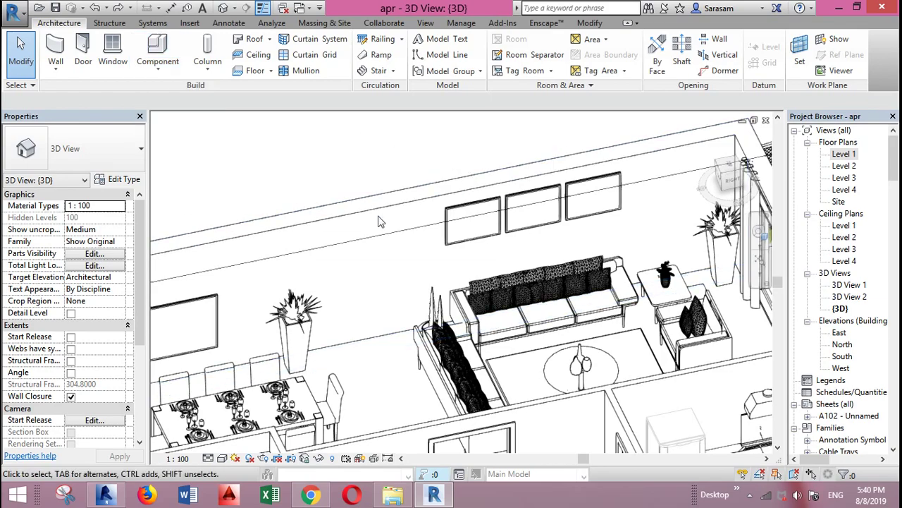
pyautogui.scroll(3, 342, 213)
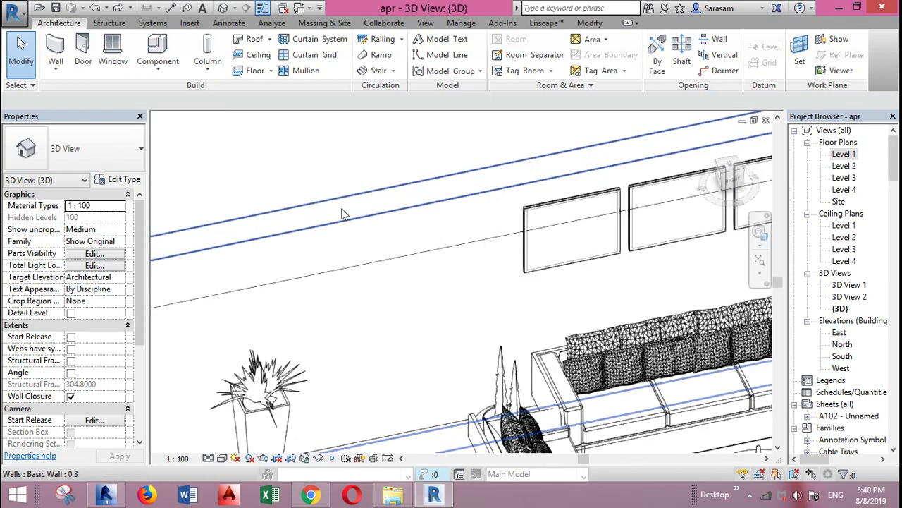
pyautogui.scroll(2, 342, 213)
pyautogui.scroll(-1, 425, 378)
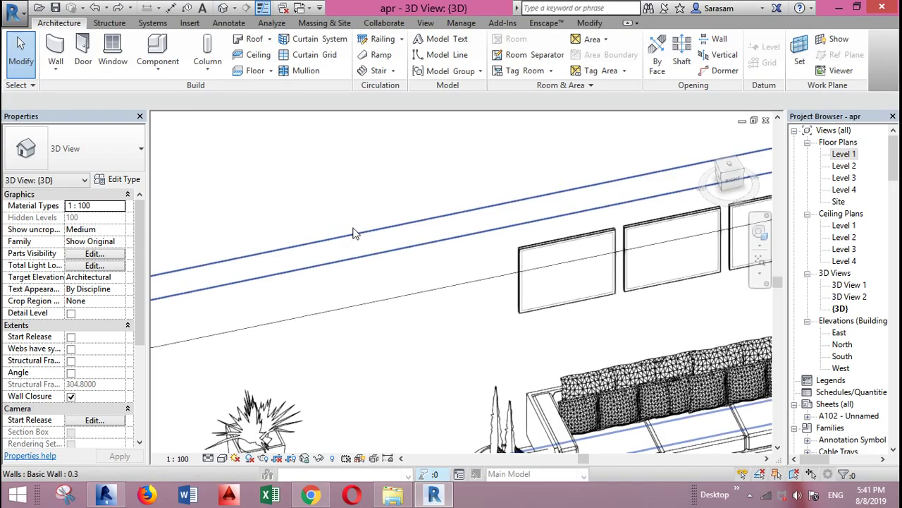
pyautogui.scroll(-1, 480, 182)
pyautogui.scroll(-2, 479, 182)
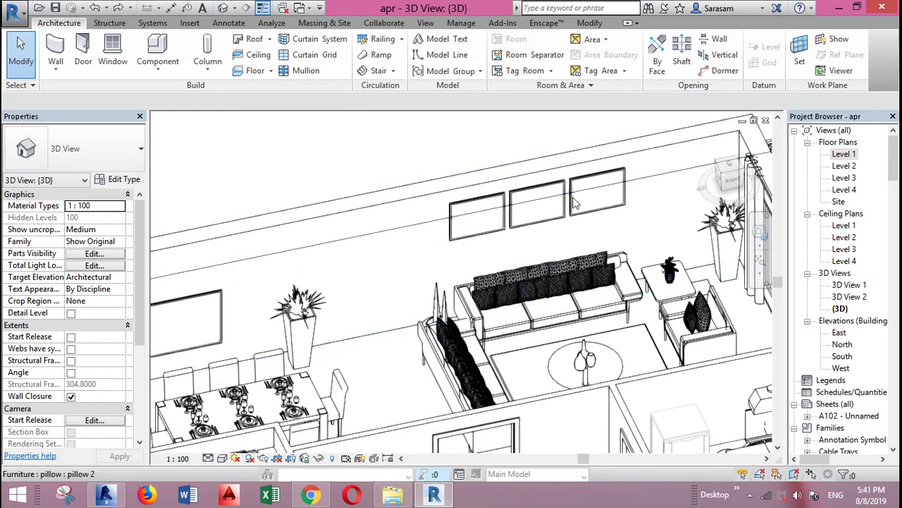
pyautogui.click(192, 23)
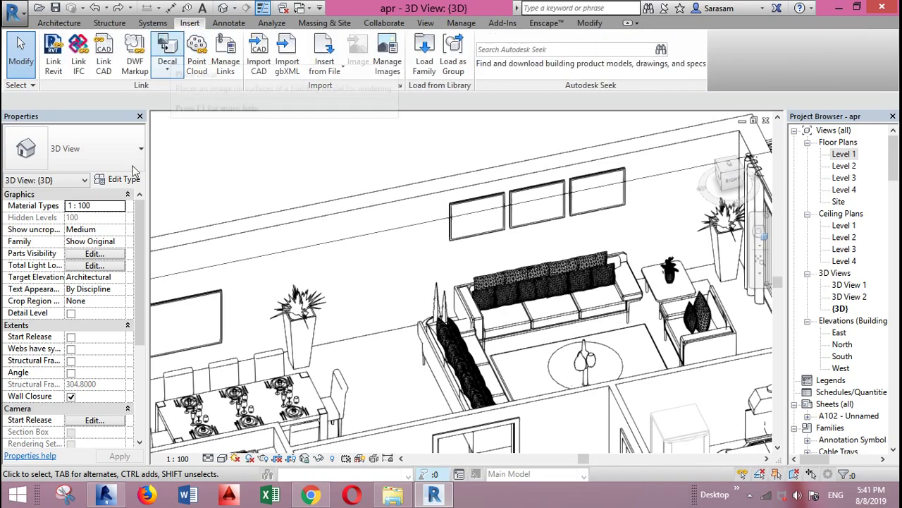
# Step: Start an in-place model in the Walls category and accept the default name
pyautogui.click(67, 24)
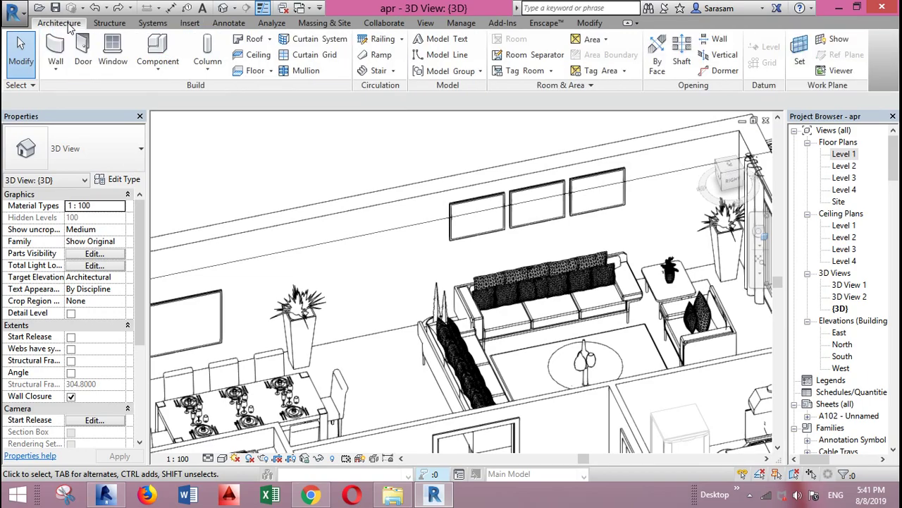
pyautogui.click(160, 71)
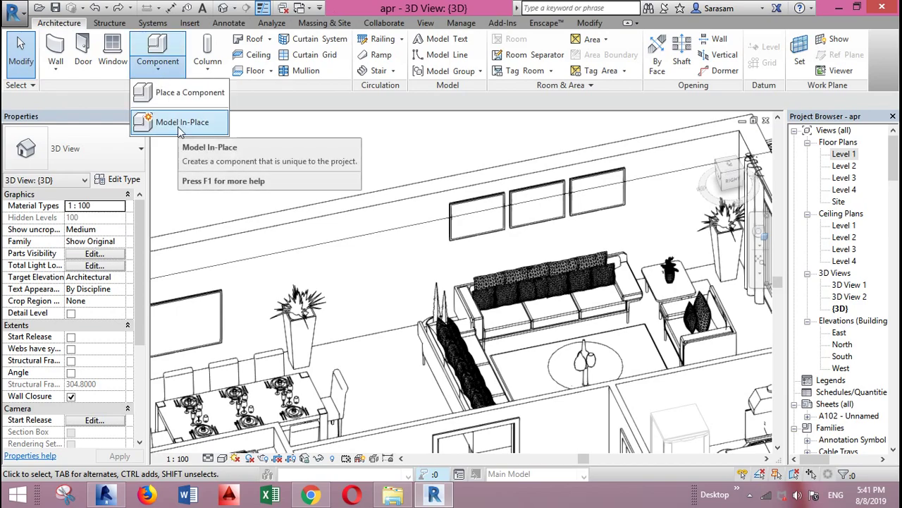
pyautogui.click(178, 125)
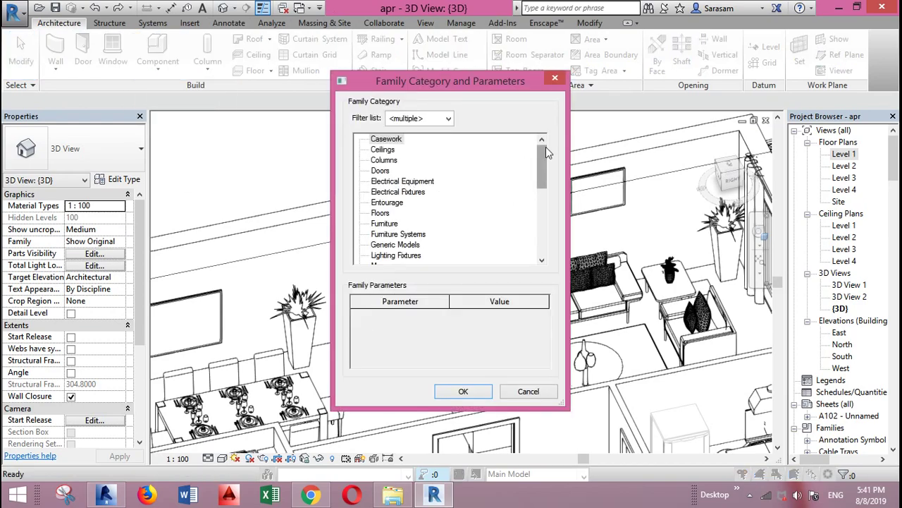
pyautogui.moveTo(545, 147); pyautogui.dragTo(545, 215)
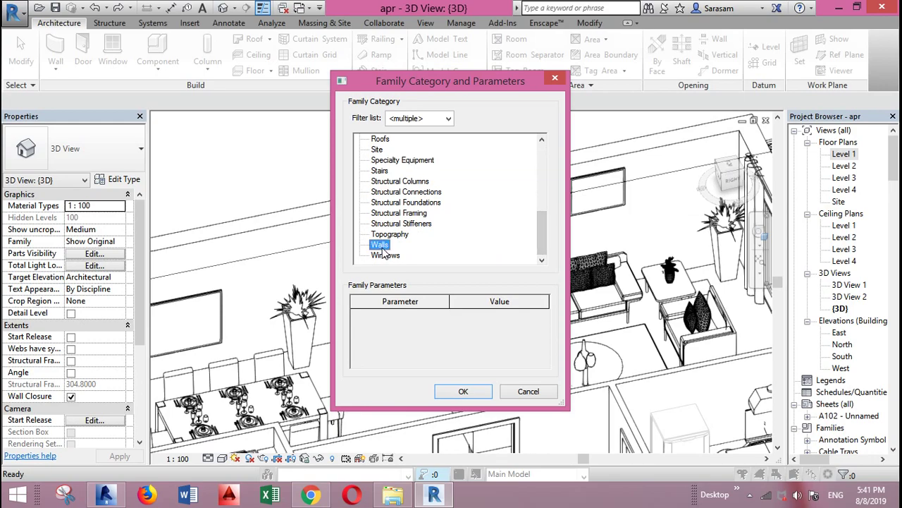
pyautogui.click(461, 392)
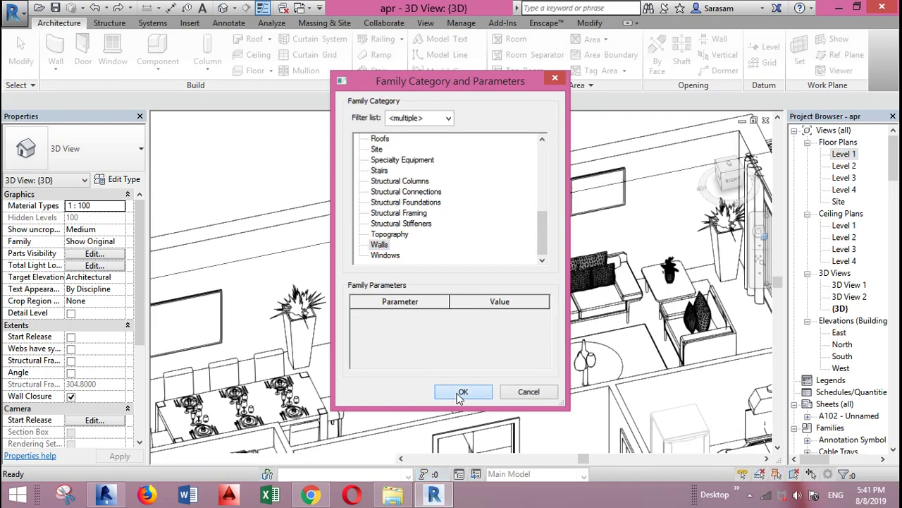
pyautogui.click(450, 270)
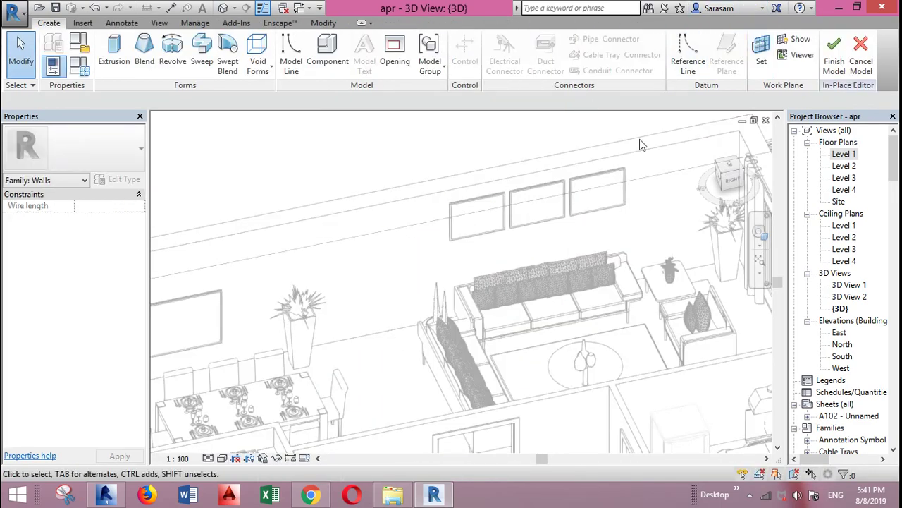
# Step: Set the work plane by picking the face of the long wall behind the sofa
pyautogui.click(761, 51)
pyautogui.click(415, 324)
pyautogui.click(406, 208)
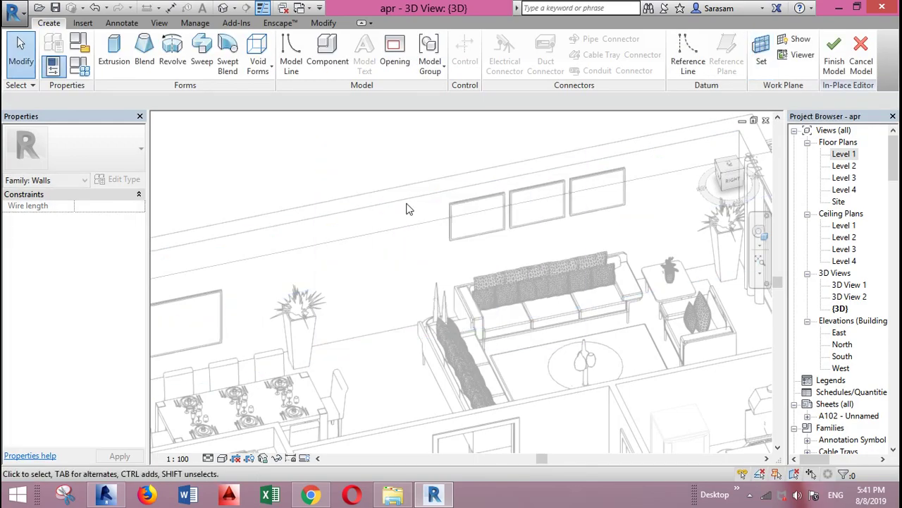
# Step: Start an extrusion and sketch a rectangle on the wall between the planter and the three frames, similar in size to one frame
pyautogui.keyDown('shift'); pyautogui.moveTo(575, 318); pyautogui.dragTo(554, 272, button='middle'); pyautogui.keyUp('shift')
pyautogui.click(112, 62)
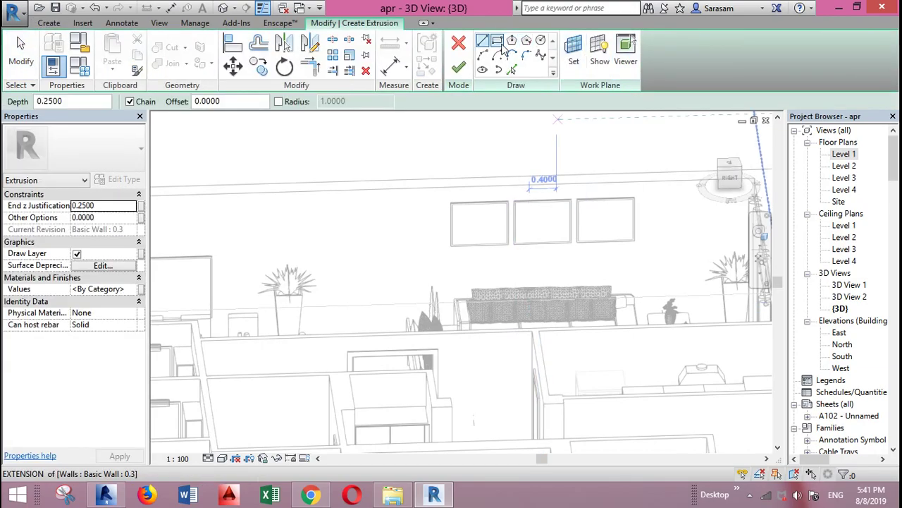
pyautogui.click(497, 41)
pyautogui.click(404, 209)
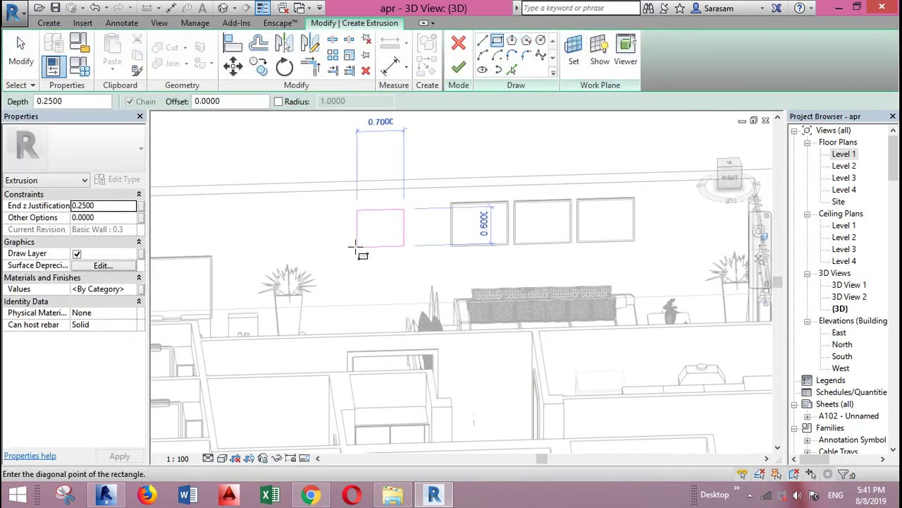
pyautogui.click(343, 253)
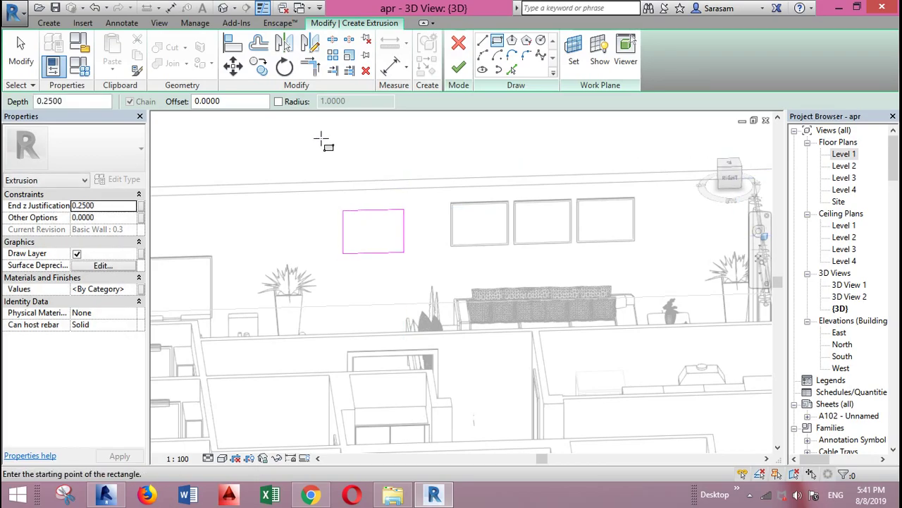
# Step: Set the extrusion end to 0.08 and finish the rectangular extrusion
pyautogui.click(104, 195)
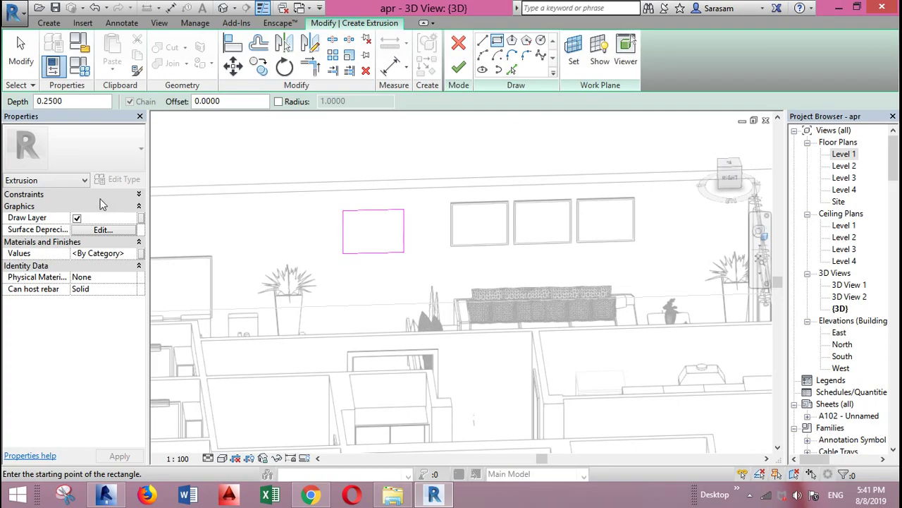
pyautogui.click(101, 198)
pyautogui.click(101, 207)
pyautogui.moveTo(105, 208); pyautogui.dragTo(79, 211)
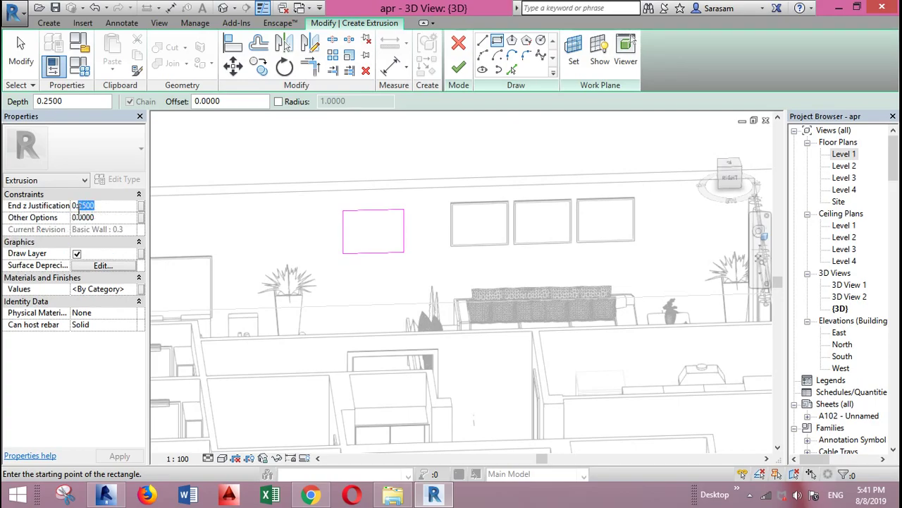
pyautogui.write('9')
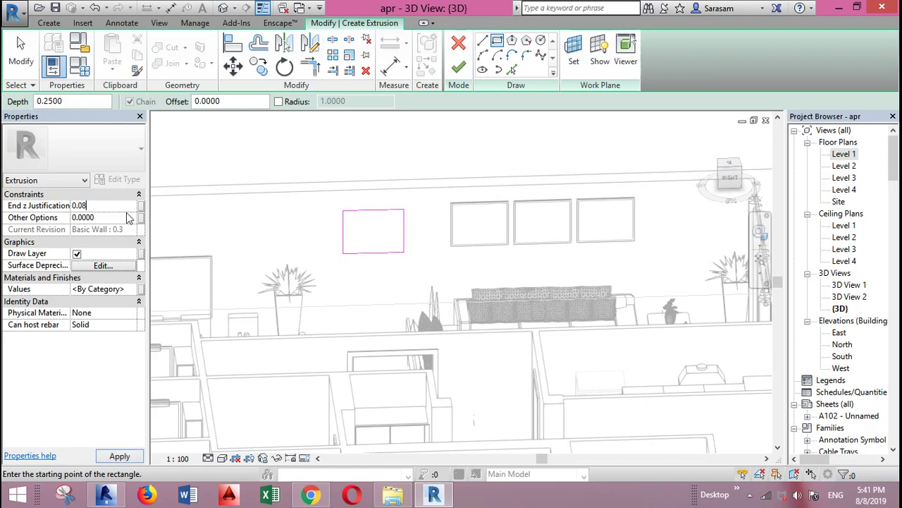
pyautogui.press('Return')
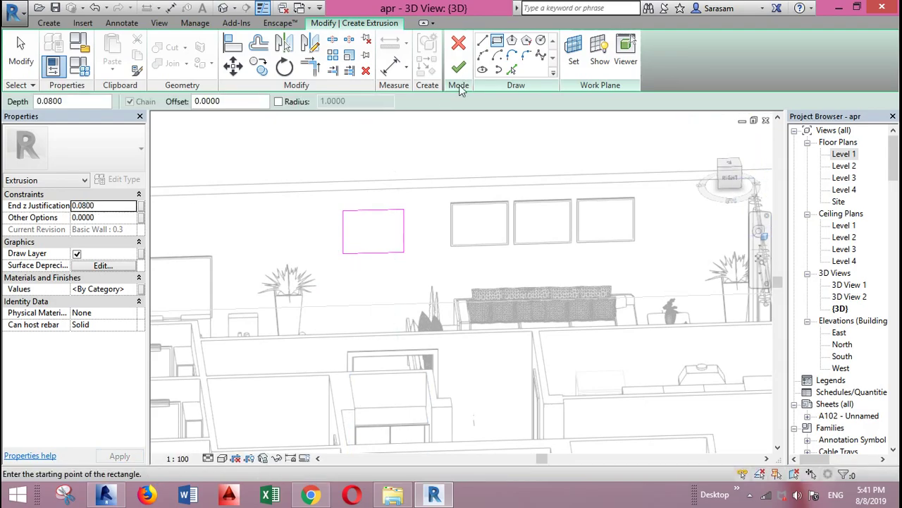
pyautogui.click(459, 68)
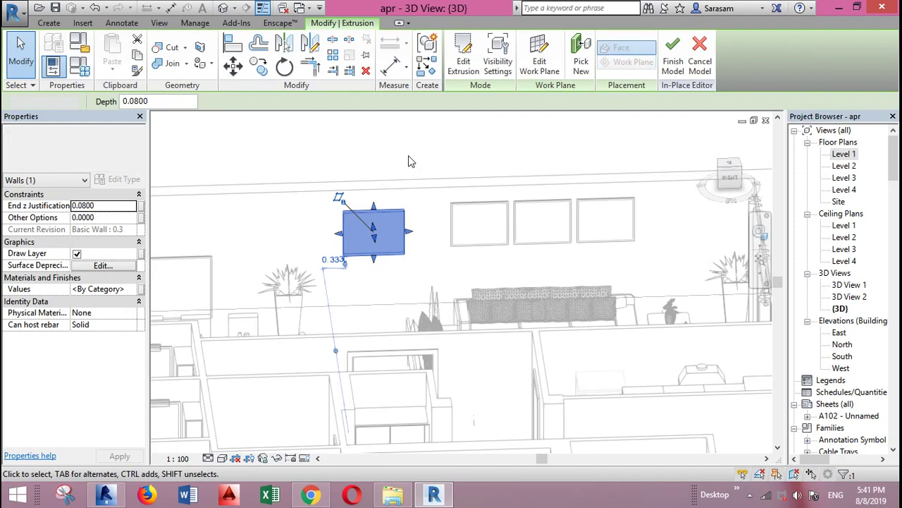
pyautogui.press('Escape')
# Step: Set the rectangular panel's extrusion end to 0.05 and finish the in-place model
pyautogui.keyDown('shift'); pyautogui.moveTo(380, 270); pyautogui.dragTo(374, 249, button='middle'); pyautogui.keyUp('shift')
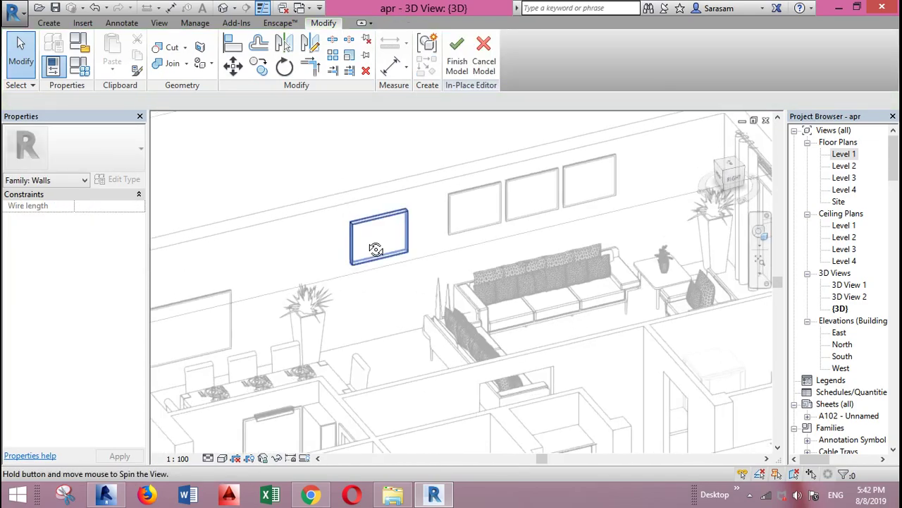
pyautogui.scroll(5, 380, 268)
pyautogui.click(380, 267)
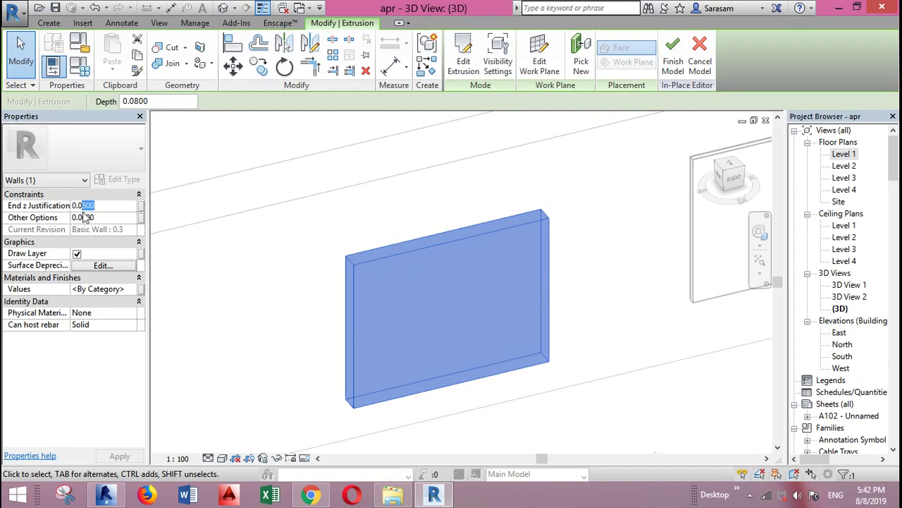
pyautogui.write('5')
pyautogui.click(311, 147)
pyautogui.click(460, 71)
# Step: Inspect the finished panel on the wall up close and from different angles beside the three frames
pyautogui.scroll(-4, 423, 275)
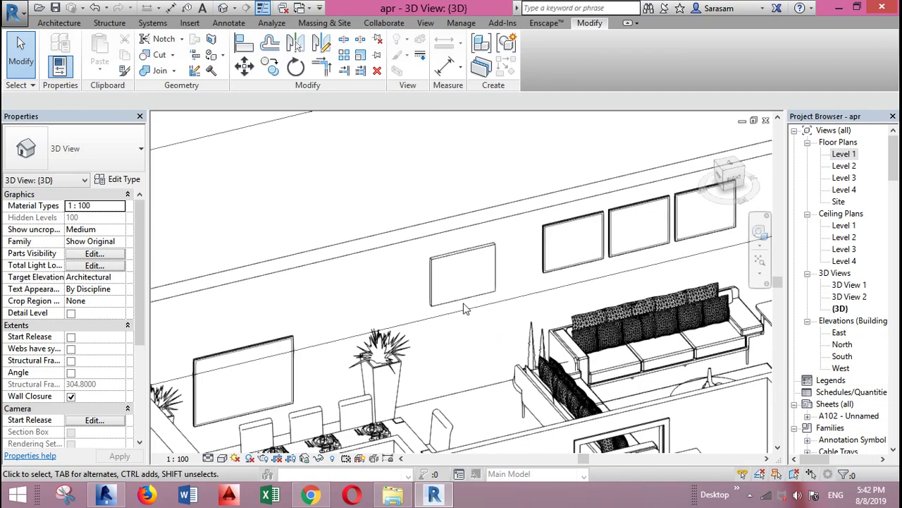
pyautogui.click(455, 258)
pyautogui.scroll(3, 464, 262)
pyautogui.scroll(-3, 480, 290)
pyautogui.scroll(-1, 513, 351)
pyautogui.keyDown('shift'); pyautogui.moveTo(517, 359); pyautogui.dragTo(470, 351, button='middle'); pyautogui.keyUp('shift')
pyautogui.scroll(4, 521, 310)
pyautogui.scroll(3, 525, 309)
pyautogui.click(470, 346)
pyautogui.moveTo(504, 239); pyautogui.dragTo(507, 287, button='middle')
pyautogui.scroll(-3, 383, 252)
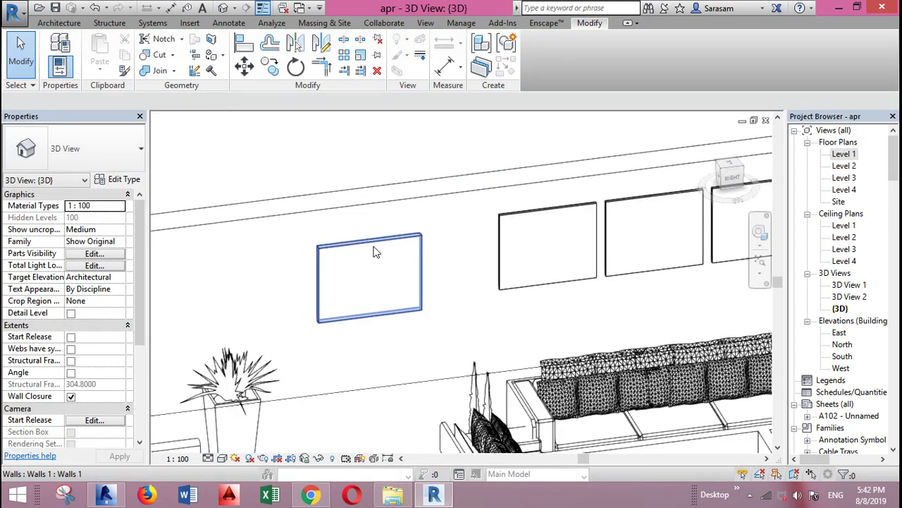
pyautogui.scroll(-3, 303, 154)
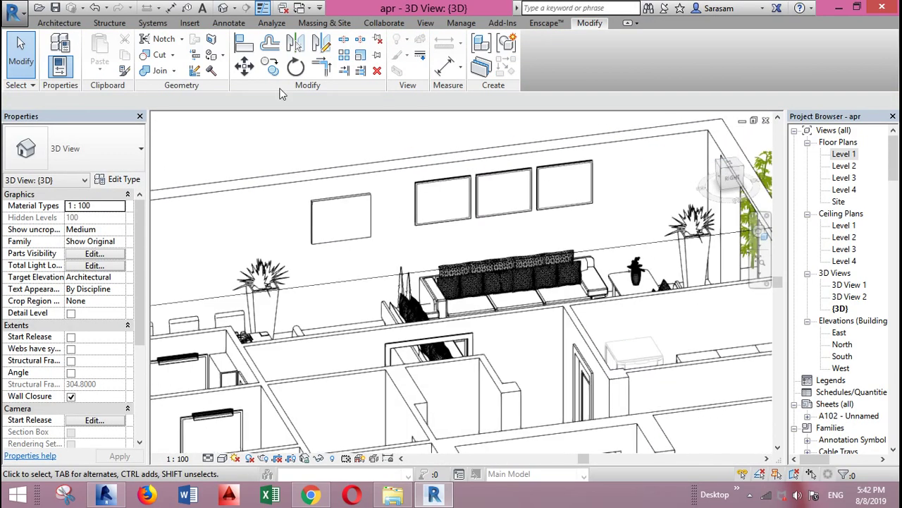
# Step: Create a new decal type named painting
pyautogui.click(191, 24)
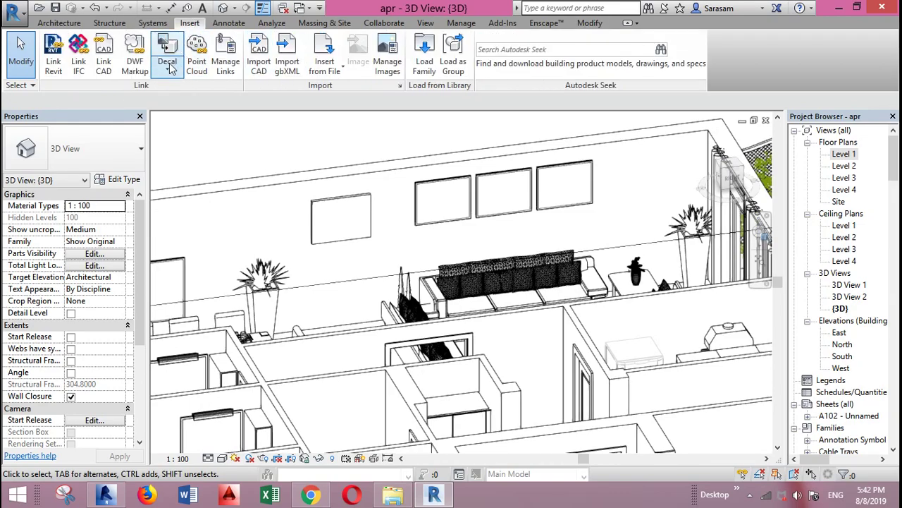
pyautogui.click(169, 75)
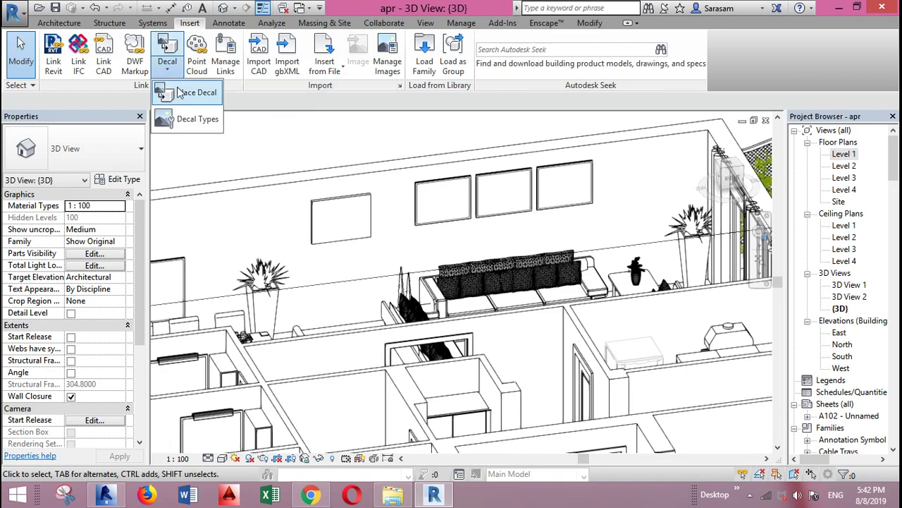
pyautogui.click(194, 118)
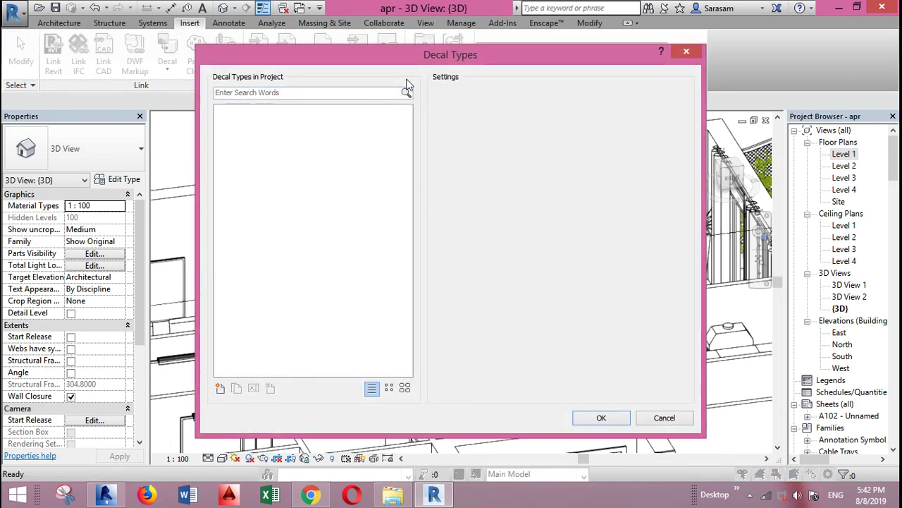
pyautogui.click(219, 394)
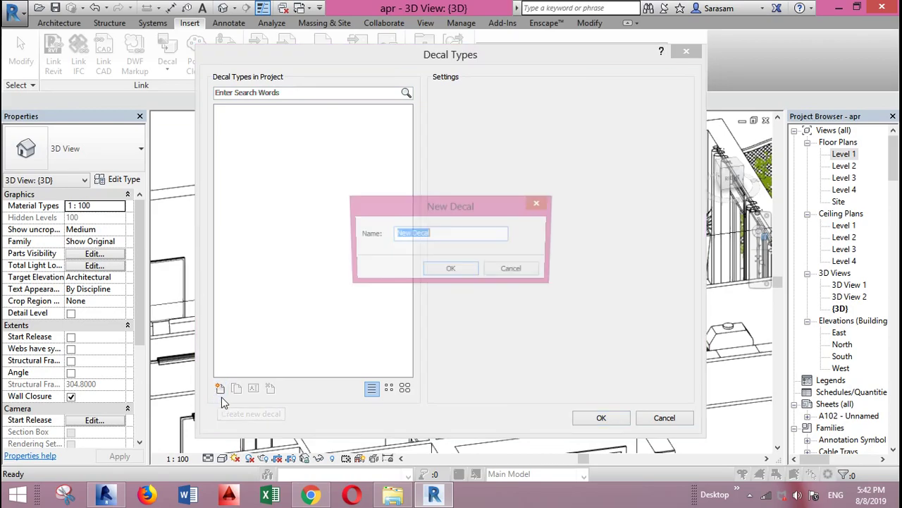
pyautogui.write('painting')
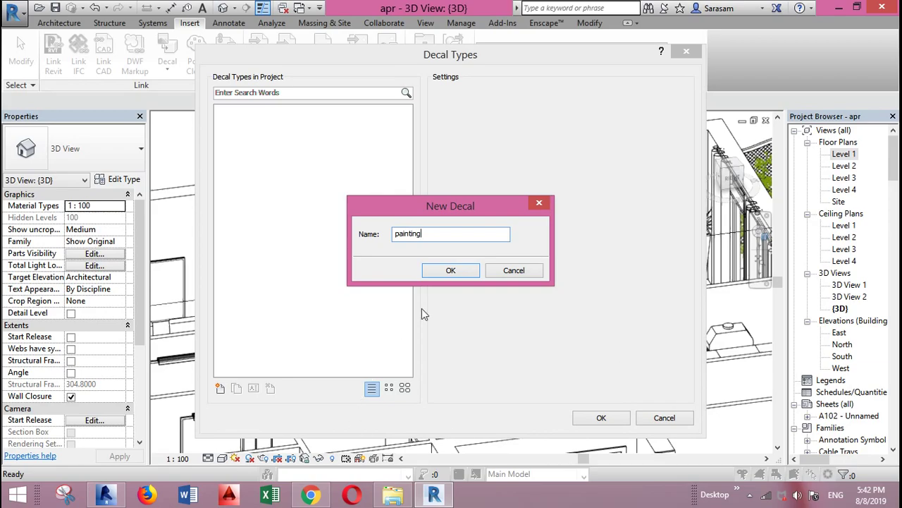
pyautogui.click(451, 270)
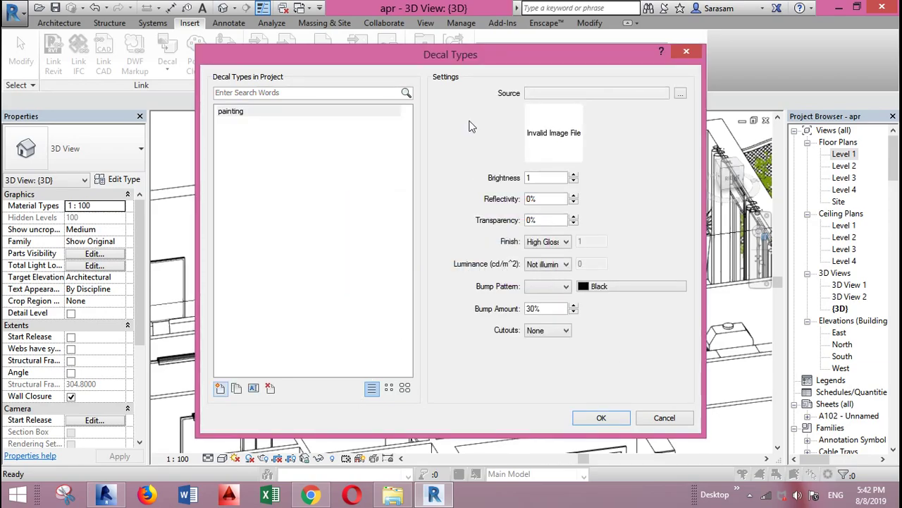
# Step: Assign the image f30eee397140ccc11ad86f28bf6e675e.jpg as the painting decal's source and confirm the decal type
pyautogui.click(681, 94)
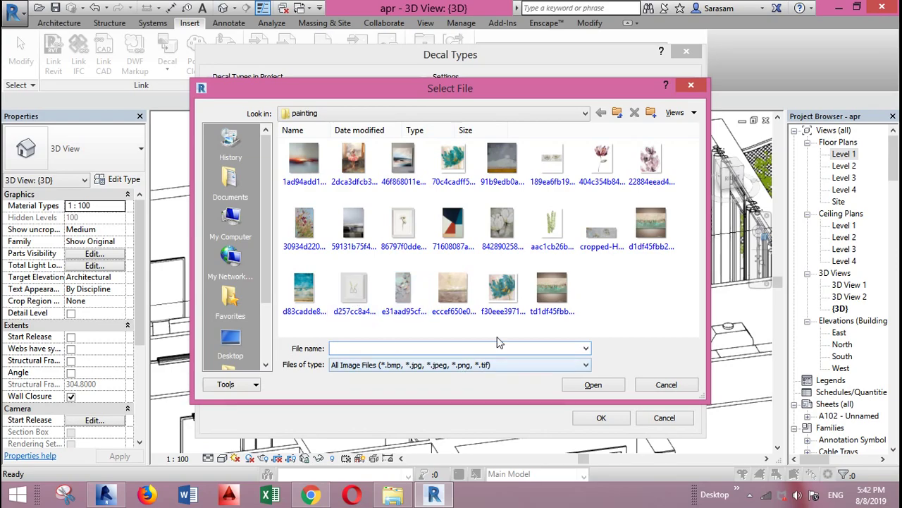
pyautogui.click(504, 310)
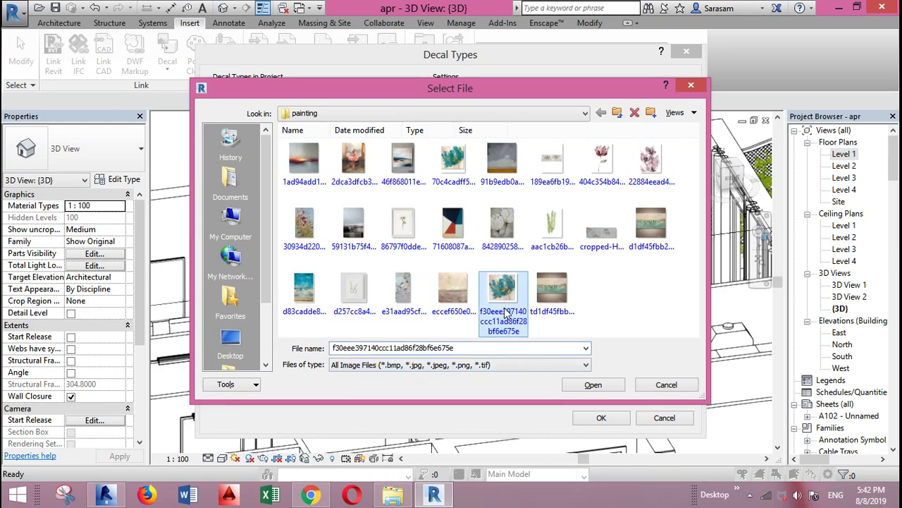
pyautogui.click(593, 386)
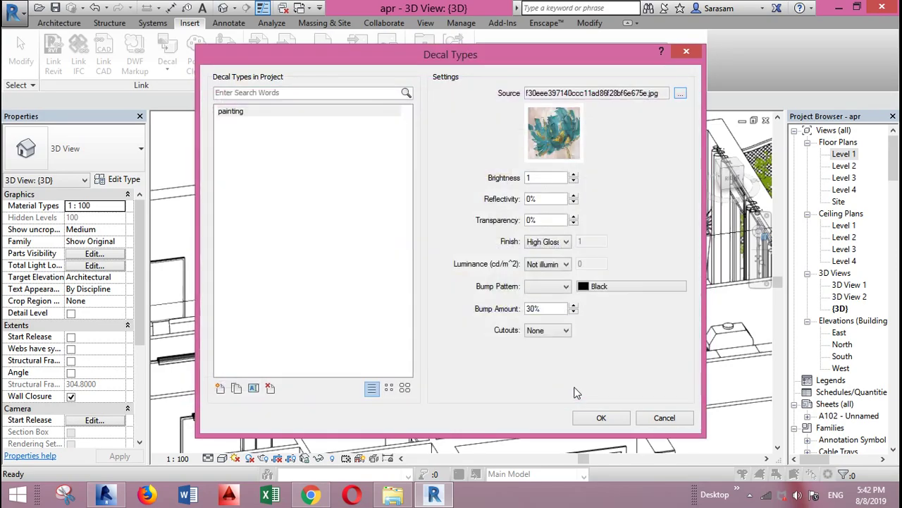
pyautogui.click(602, 417)
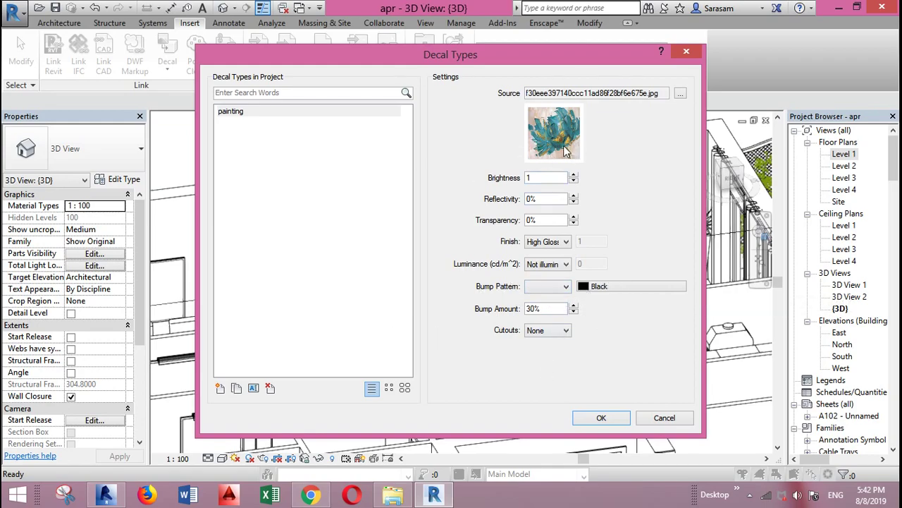
pyautogui.click(601, 418)
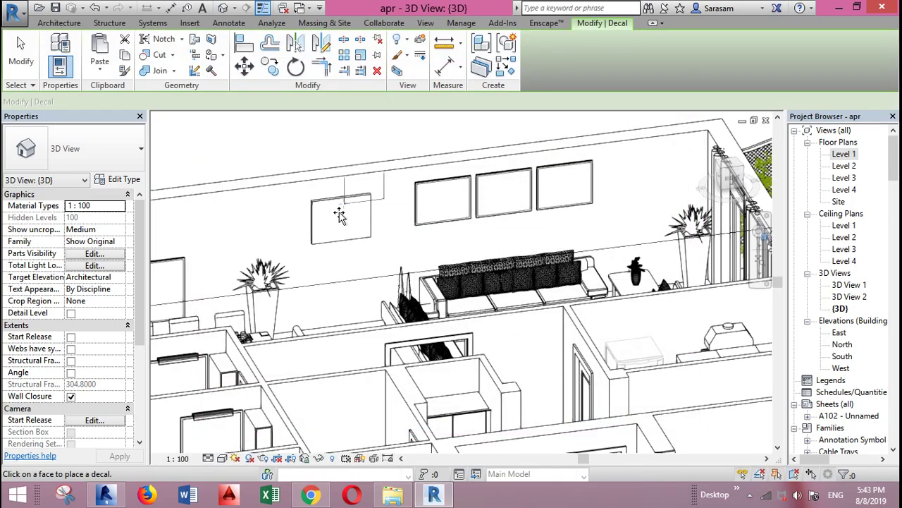
# Step: Switch the 3D view's visual style to Realistic
pyautogui.scroll(2, 339, 215)
pyautogui.click(222, 458)
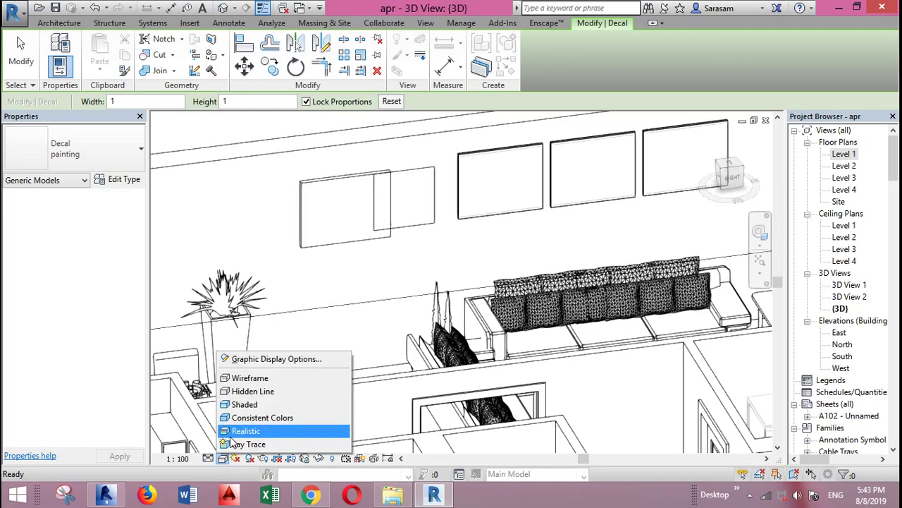
pyautogui.click(233, 432)
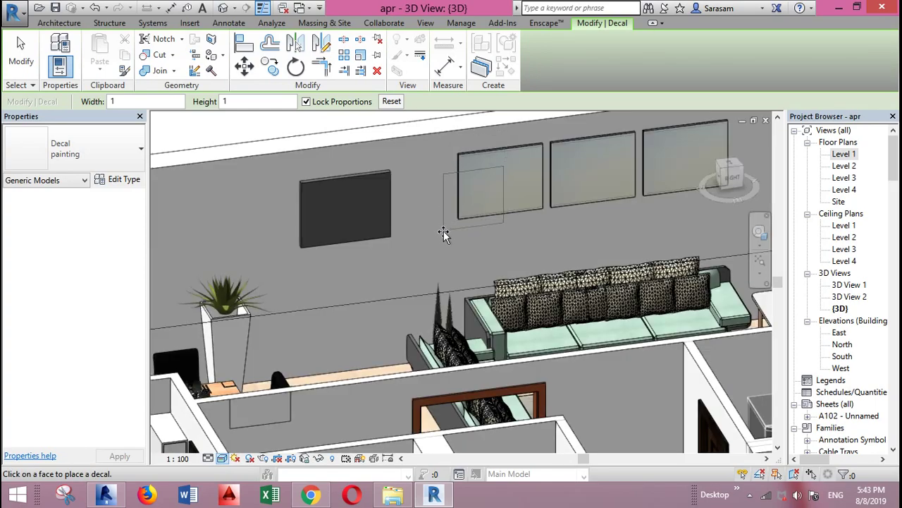
# Step: Place painting decals on the nearest of the three frames, the dark panel and the bare wall between them, and end placement
pyautogui.scroll(3, 410, 247)
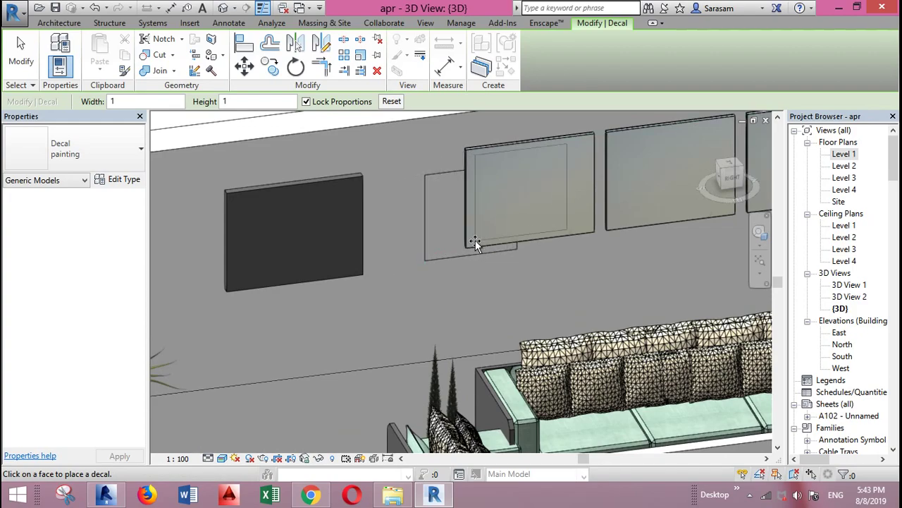
pyautogui.click(477, 240)
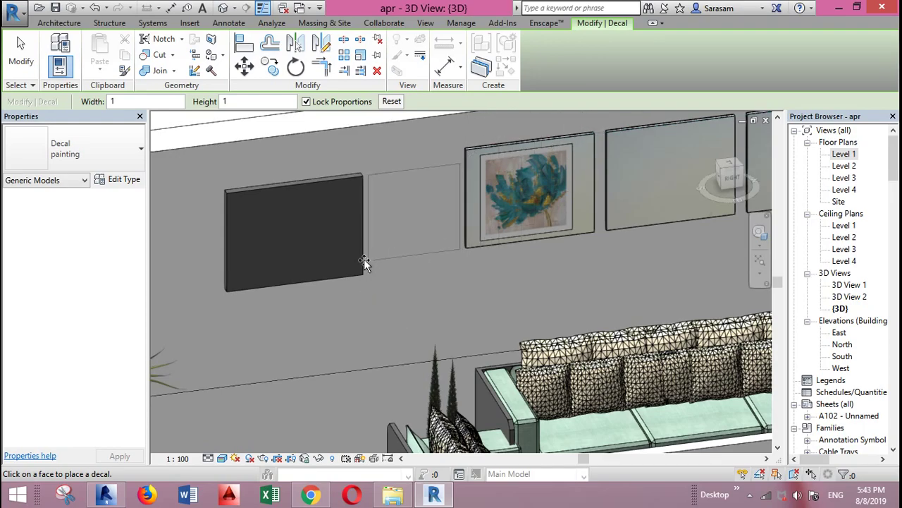
pyautogui.click(247, 282)
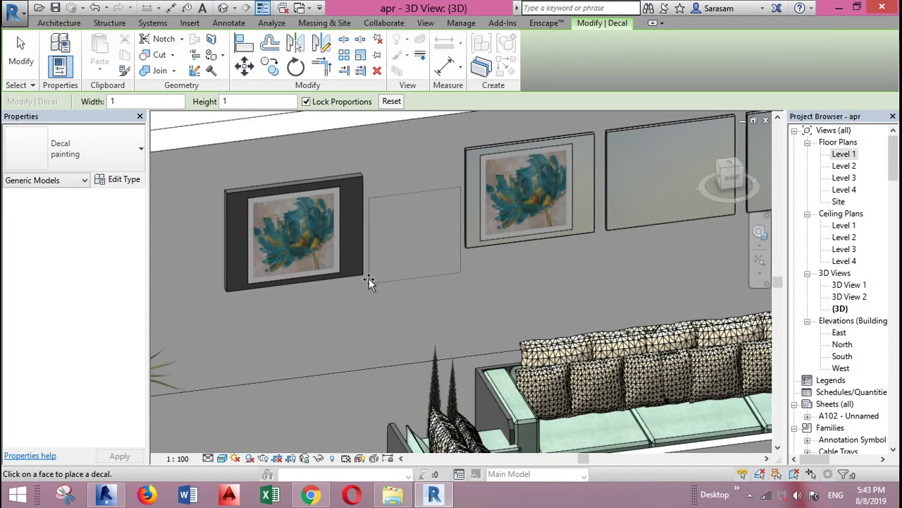
pyautogui.click(363, 354)
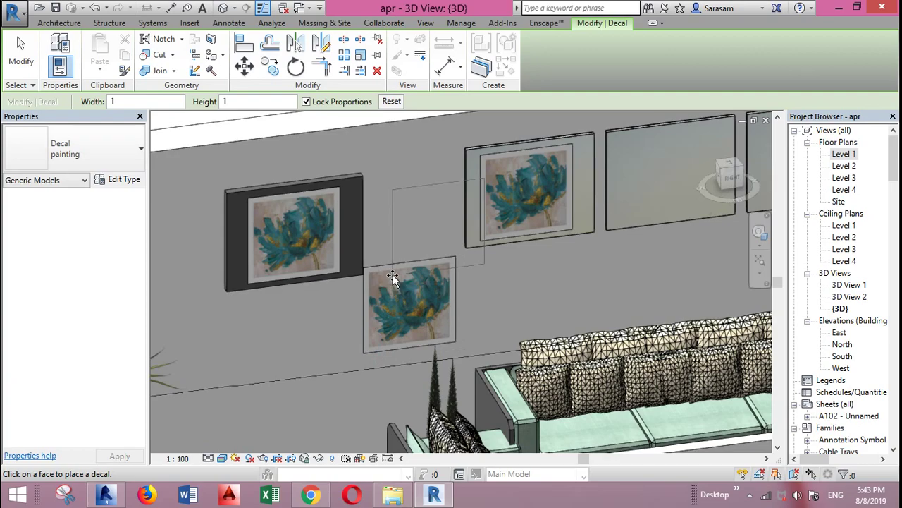
pyautogui.scroll(2, 391, 266)
pyautogui.scroll(-3, 409, 261)
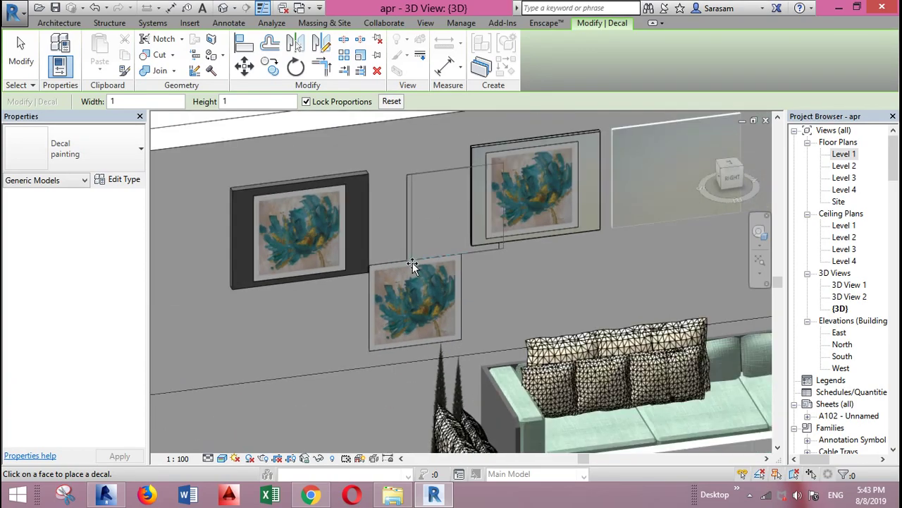
pyautogui.press('Escape')
pyautogui.press('Escape')
# Step: Move the decal on the bare wall towards the sofa, and delete it
pyautogui.click(443, 265)
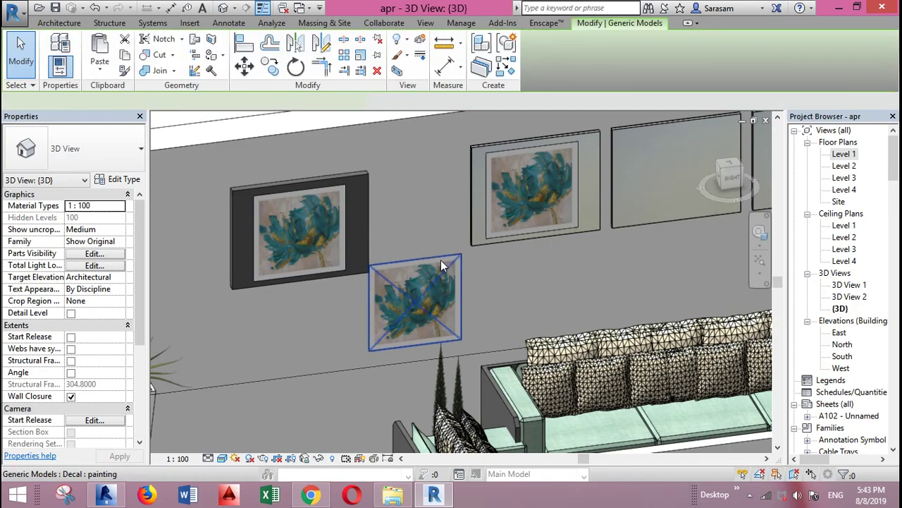
pyautogui.moveTo(419, 264)
pyautogui.mouseDown()
pyautogui.moveTo(476, 251)
pyautogui.moveTo(460, 273)
pyautogui.moveTo(528, 273)
pyautogui.mouseUp()
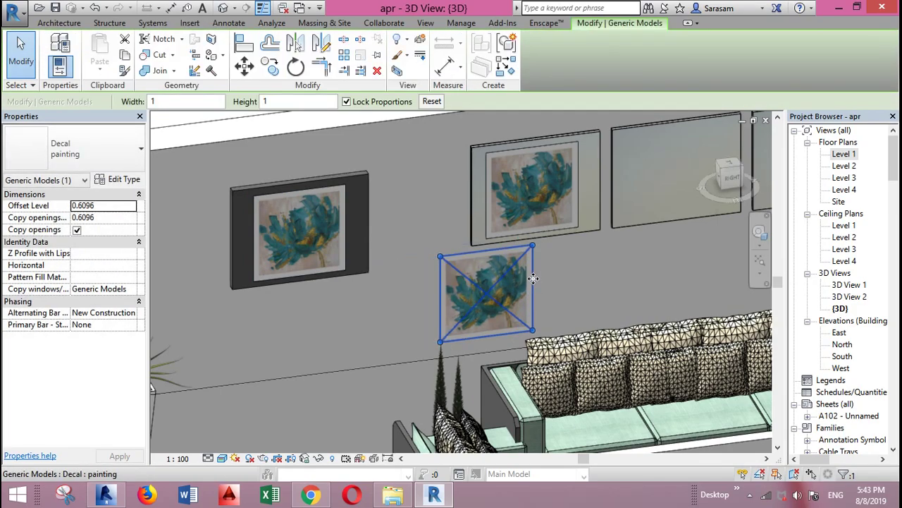
pyautogui.scroll(-3, 529, 278)
pyautogui.press('Delete')
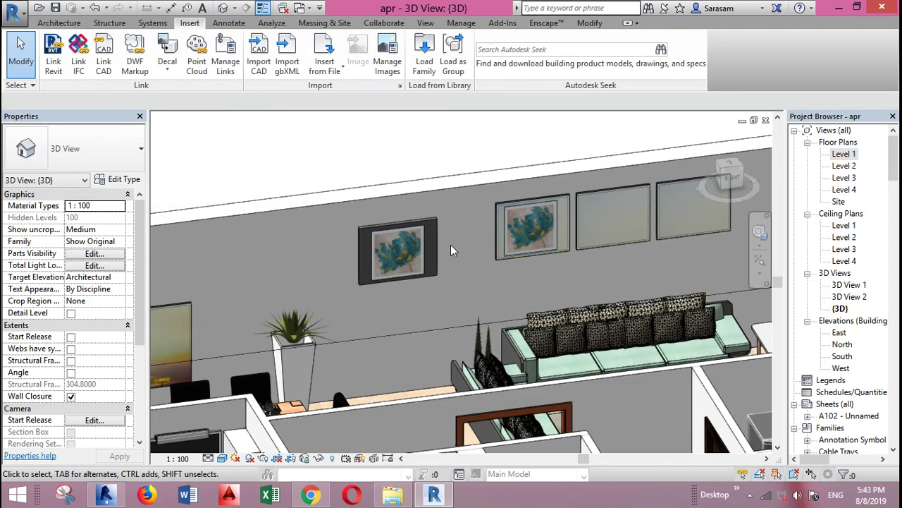
# Step: Enlarge the decal on the dark panel from its upper corner to fill more of the panel's height
pyautogui.scroll(2, 426, 232)
pyautogui.scroll(2, 420, 227)
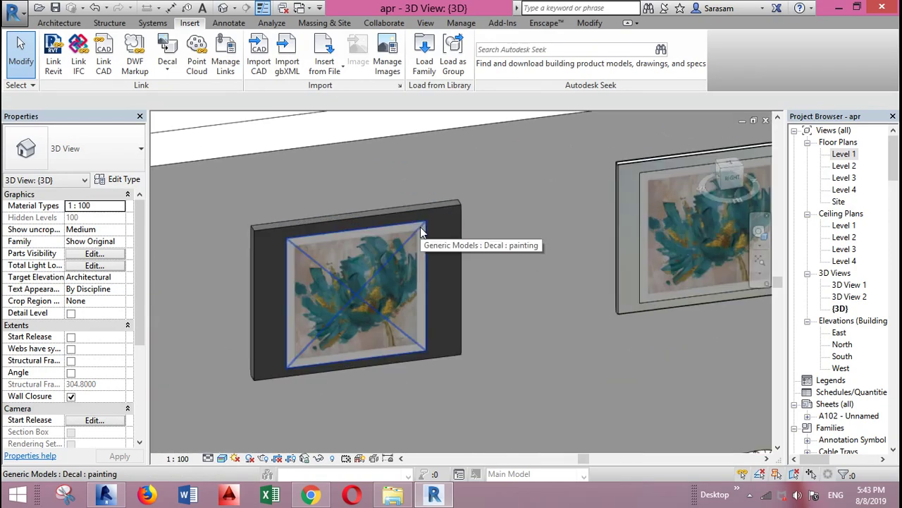
pyautogui.click(426, 224)
pyautogui.moveTo(427, 227)
pyautogui.mouseDown()
pyautogui.moveTo(426, 218)
pyautogui.moveTo(438, 220)
pyautogui.mouseUp()
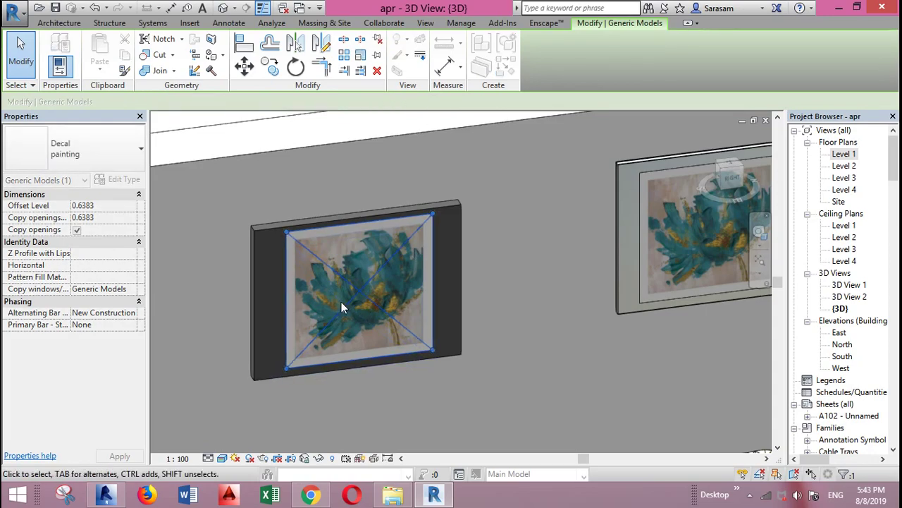
# Step: Narrow the dark panel from both sides so it forms a thin border around the decal
pyautogui.click(450, 201)
pyautogui.moveTo(468, 277); pyautogui.dragTo(442, 279)
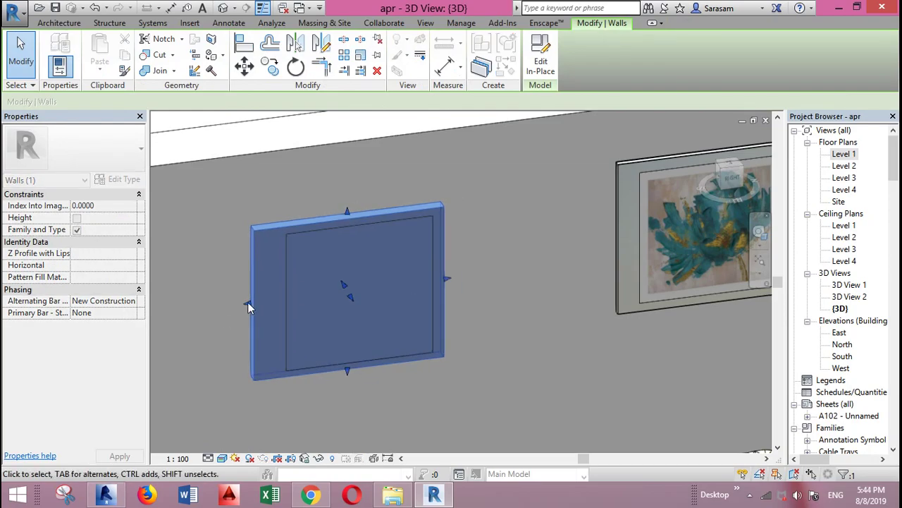
pyautogui.moveTo(246, 304); pyautogui.dragTo(276, 297)
pyautogui.click(377, 419)
# Step: Examine the framed painting up close and from a distance beside the other wall frames
pyautogui.scroll(-5, 381, 412)
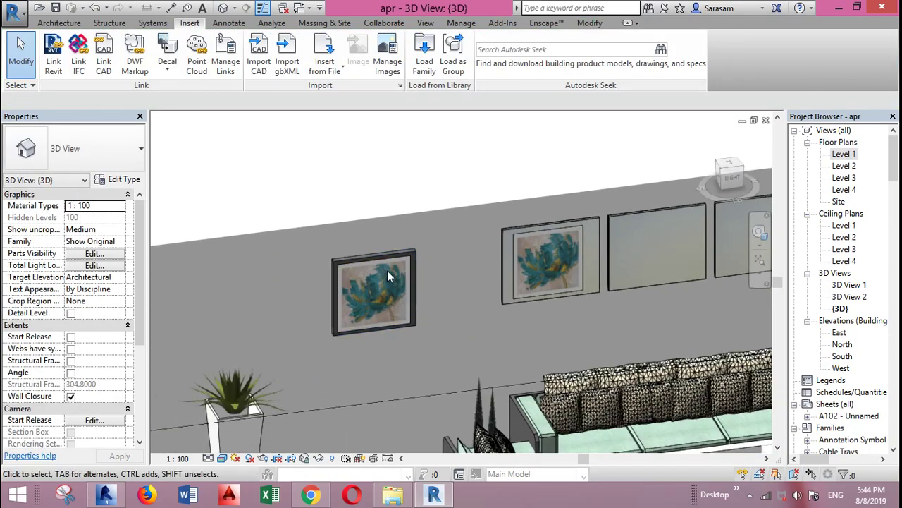
pyautogui.scroll(3, 385, 291)
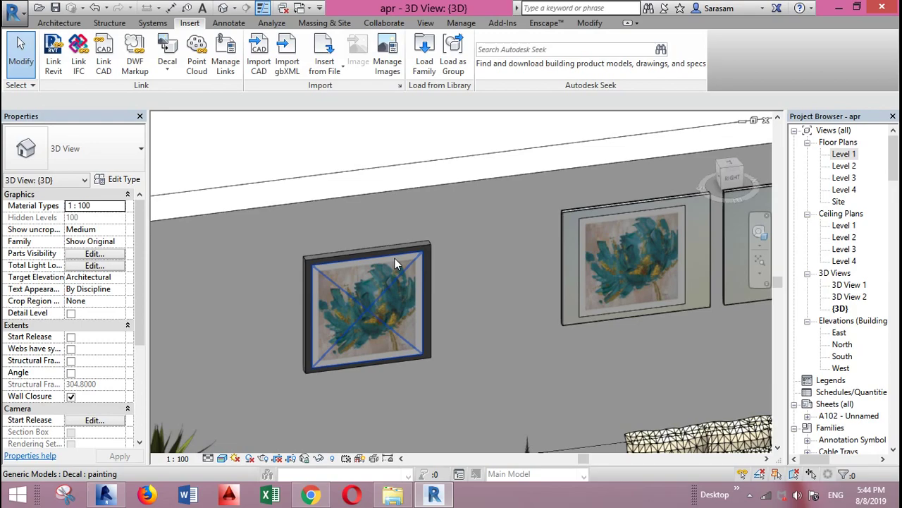
pyautogui.click(394, 260)
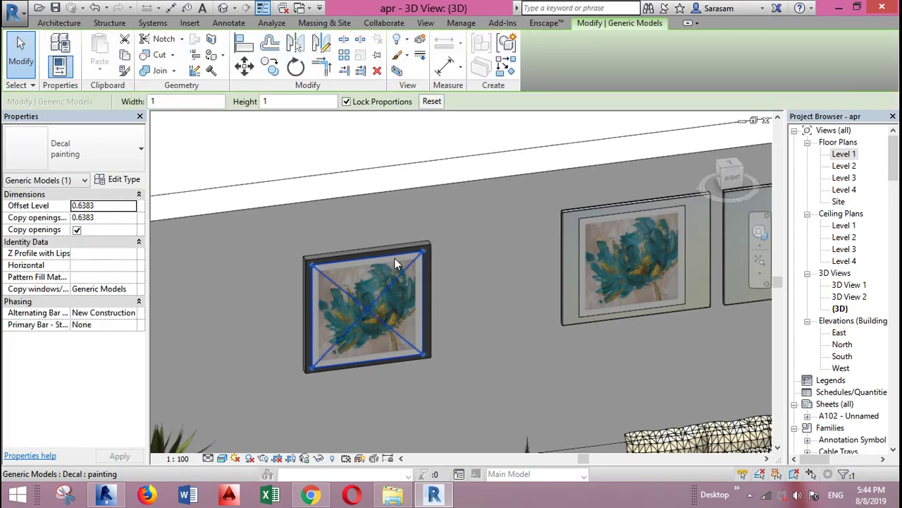
pyautogui.click(444, 148)
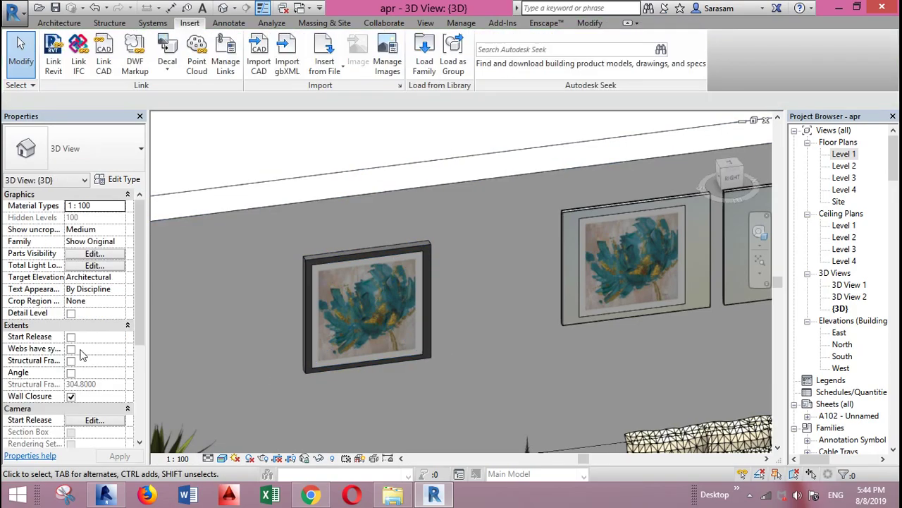
pyautogui.scroll(-5, 540, 307)
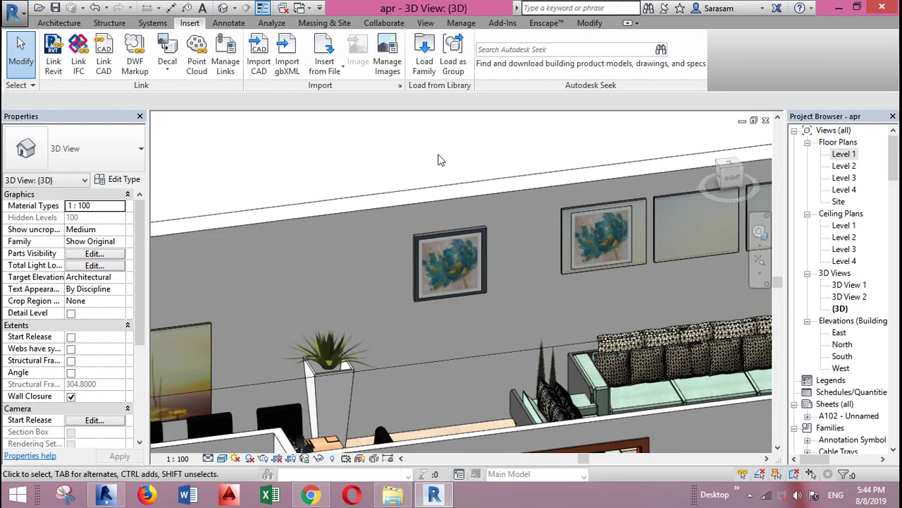
pyautogui.scroll(6, 462, 247)
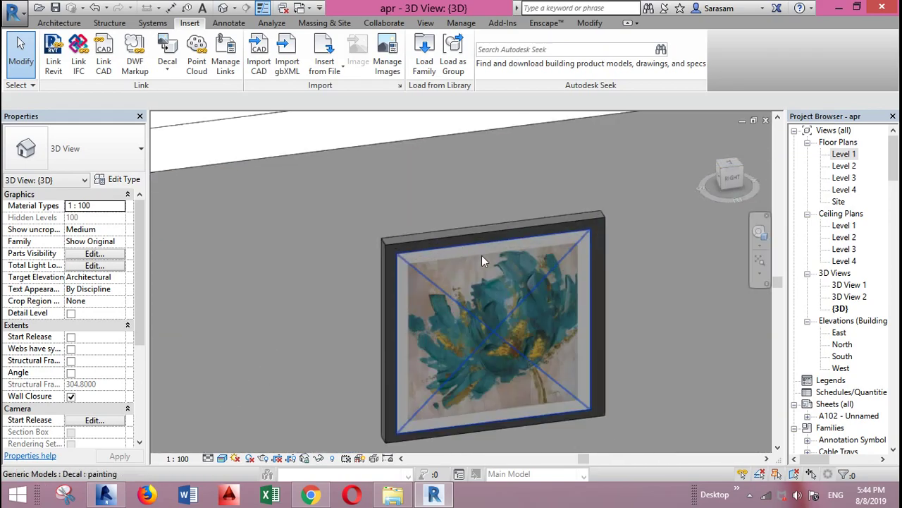
pyautogui.scroll(-3, 462, 240)
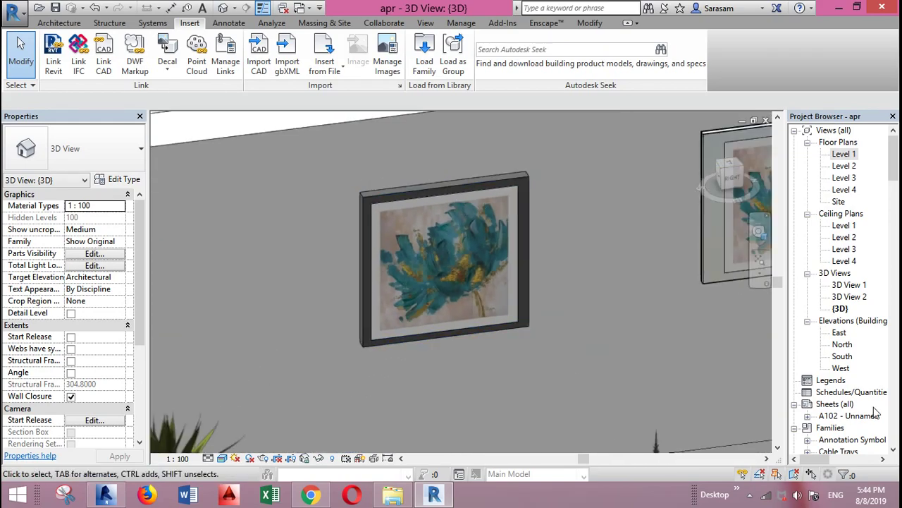